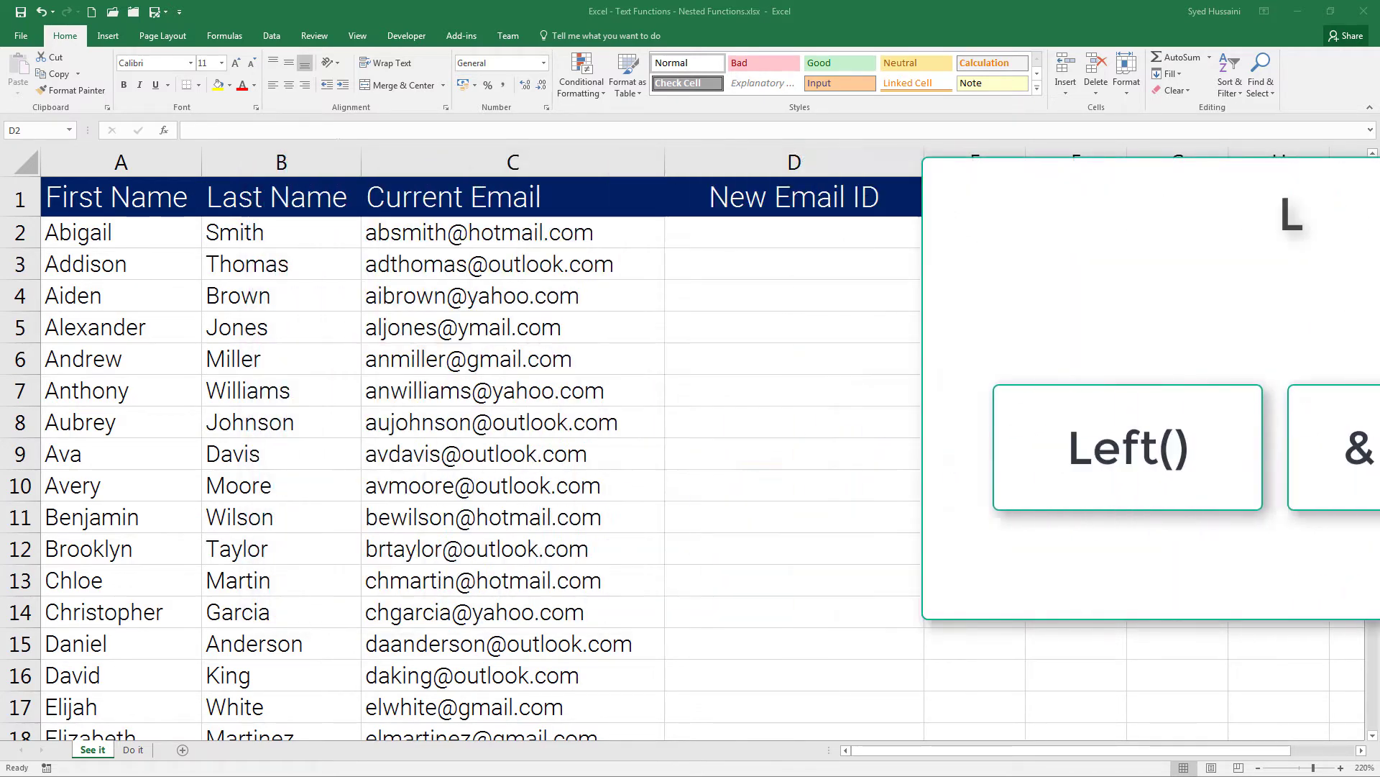
# Enter =LEFT(A2, 3) in D2 so it returns the first three letters, Abi
pyautogui.click(823, 238)
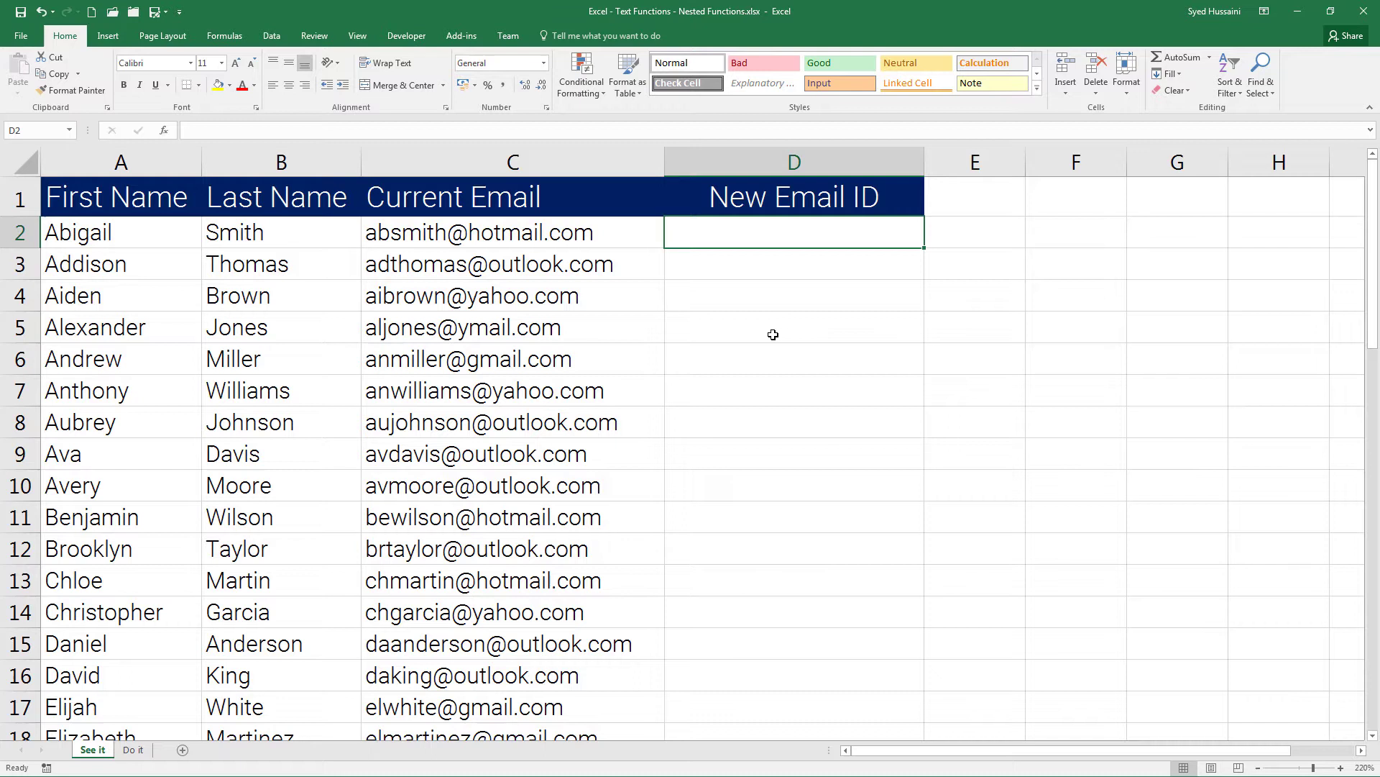
pyautogui.write('=')
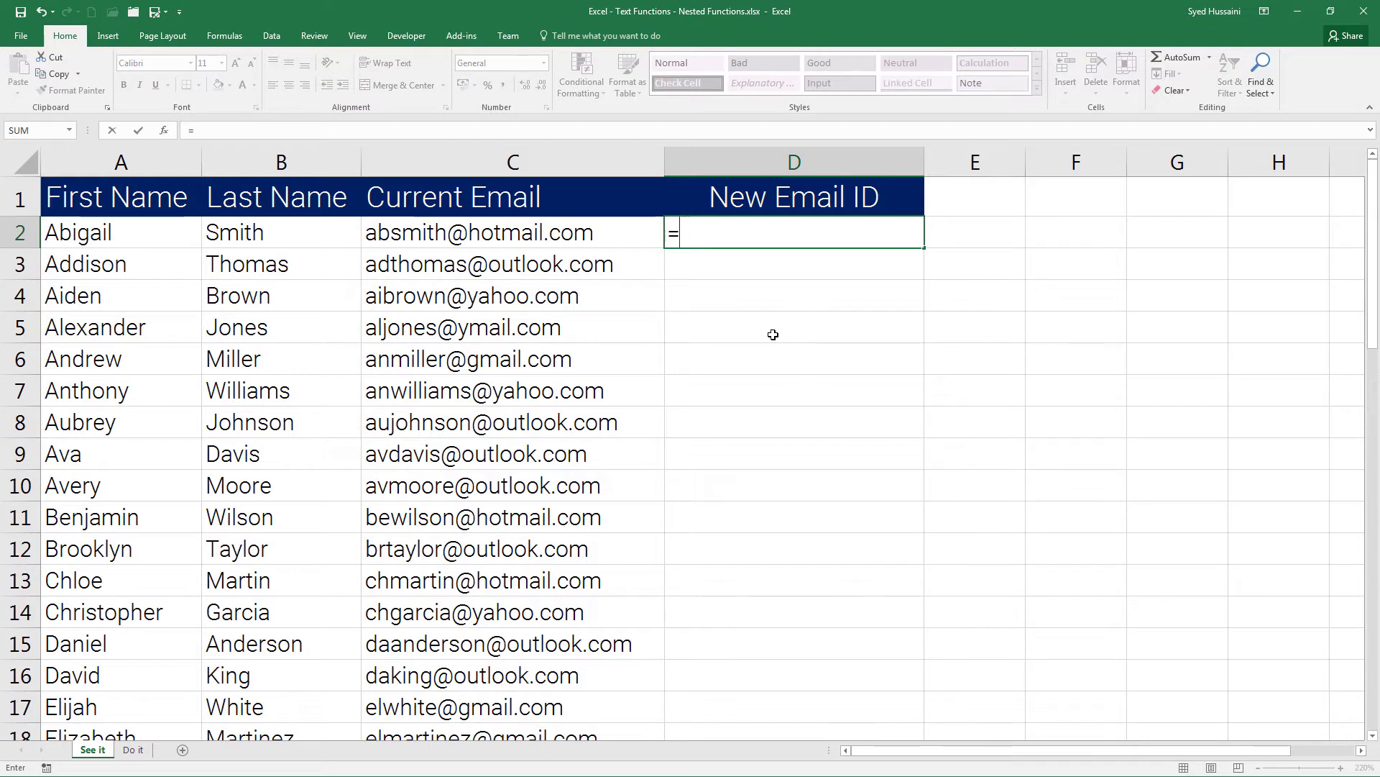
pyautogui.write('left')
pyautogui.press('Tab')
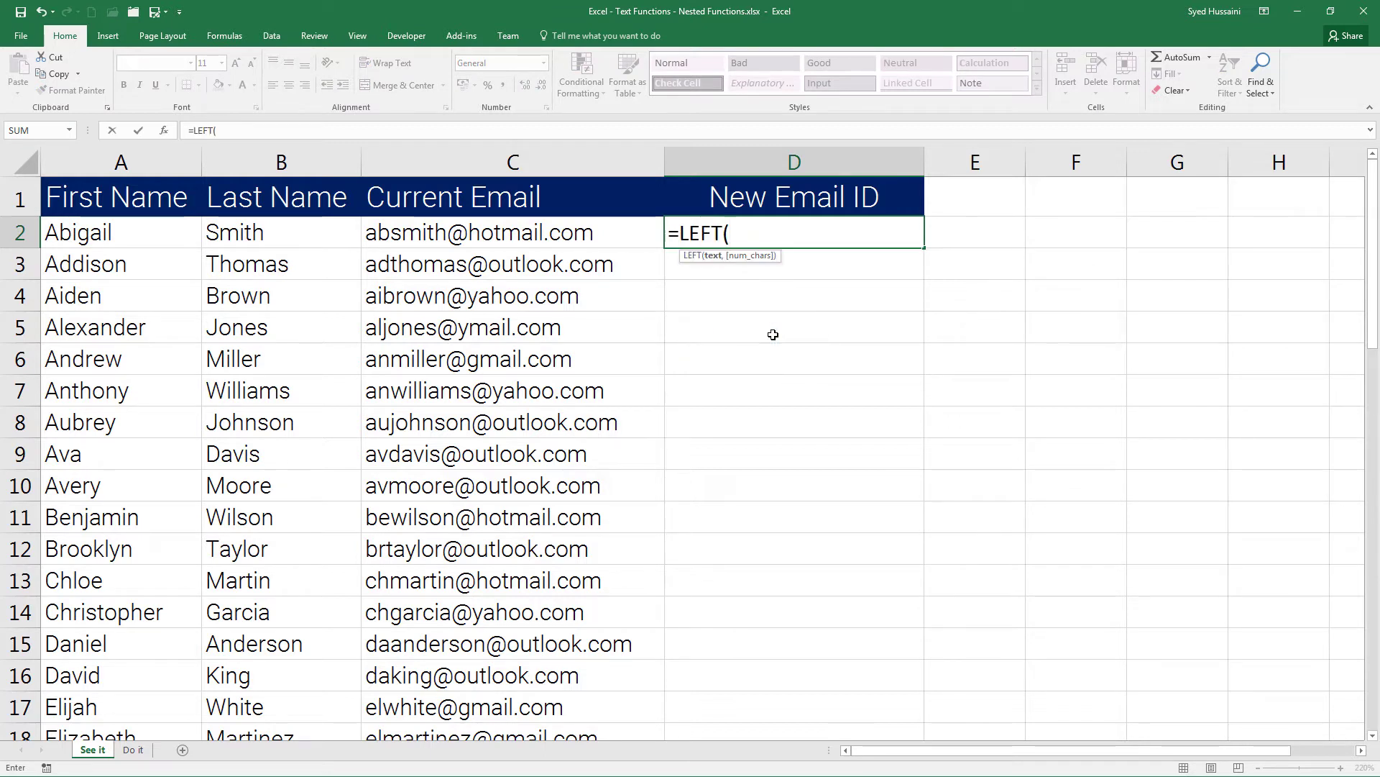
pyautogui.click(130, 226)
pyautogui.write(', ')
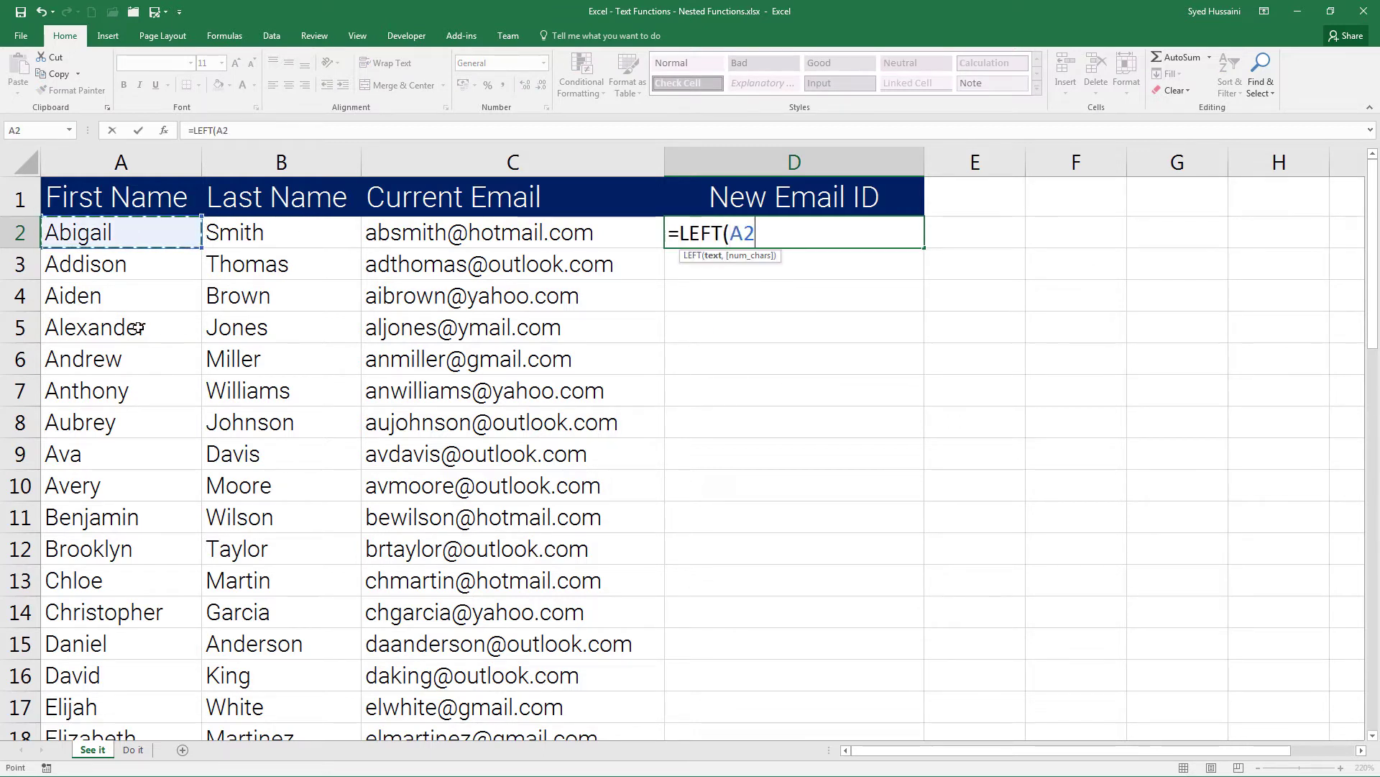
pyautogui.write('3')
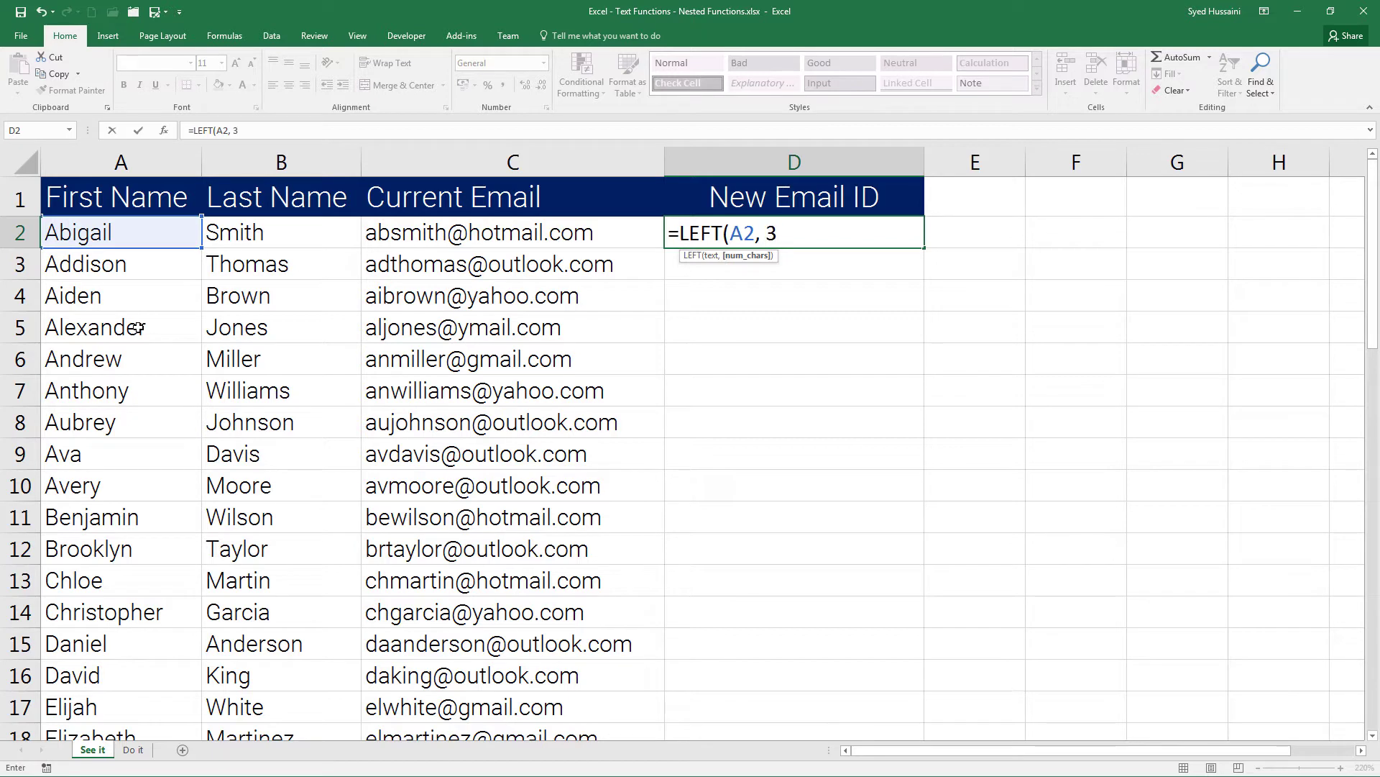
pyautogui.write(')')
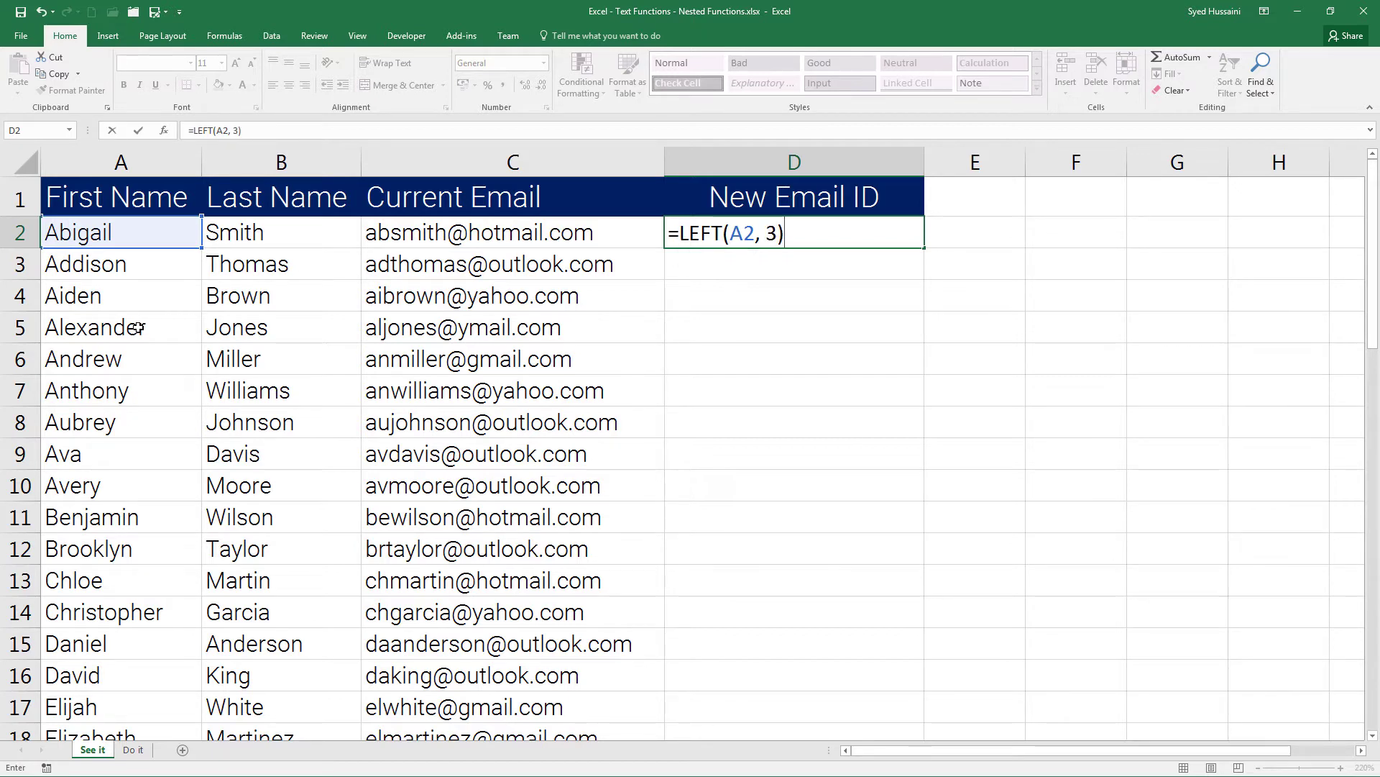
pyautogui.press('Return')
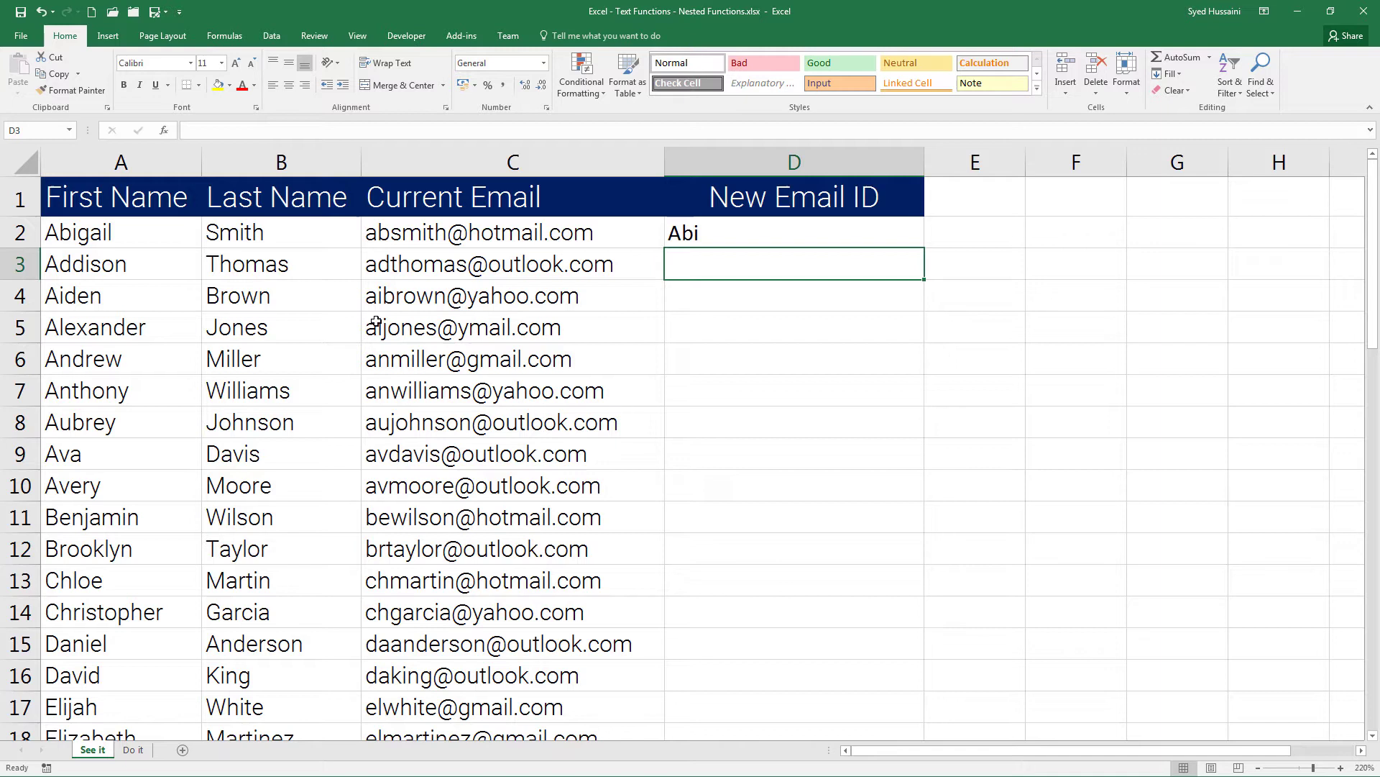
# Change the D2 formula to =LEFT(A2, 3)&B2 so it displays AbiSmith
pyautogui.click(798, 227)
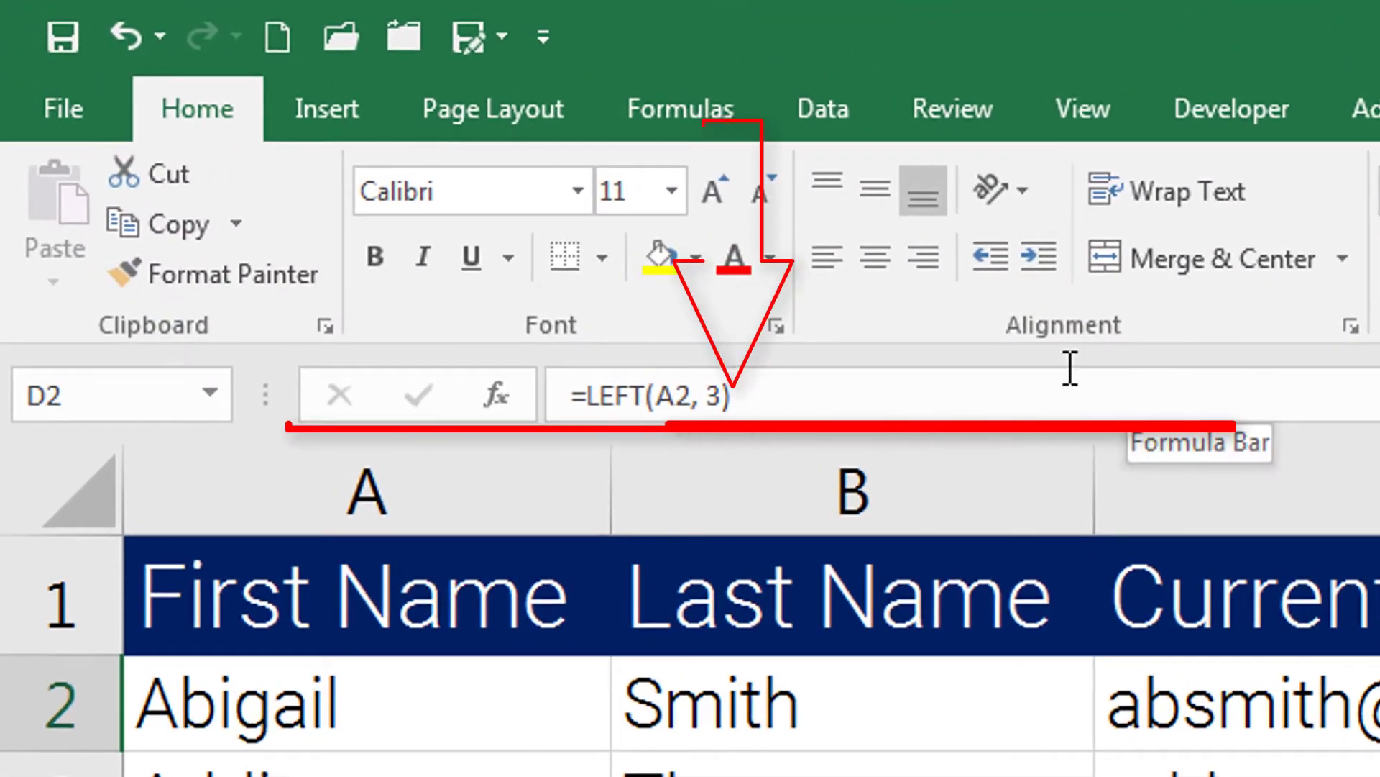
pyautogui.click(1040, 403)
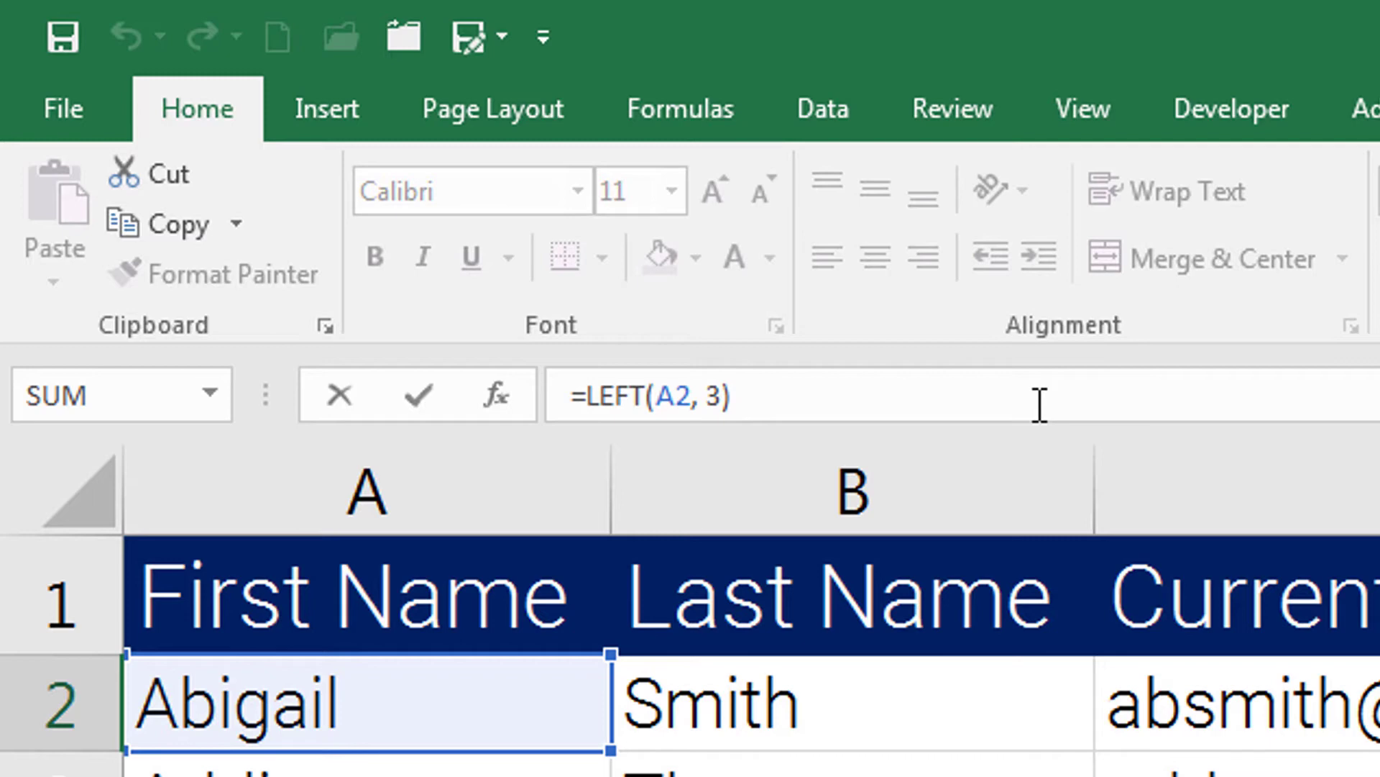
pyautogui.write('&')
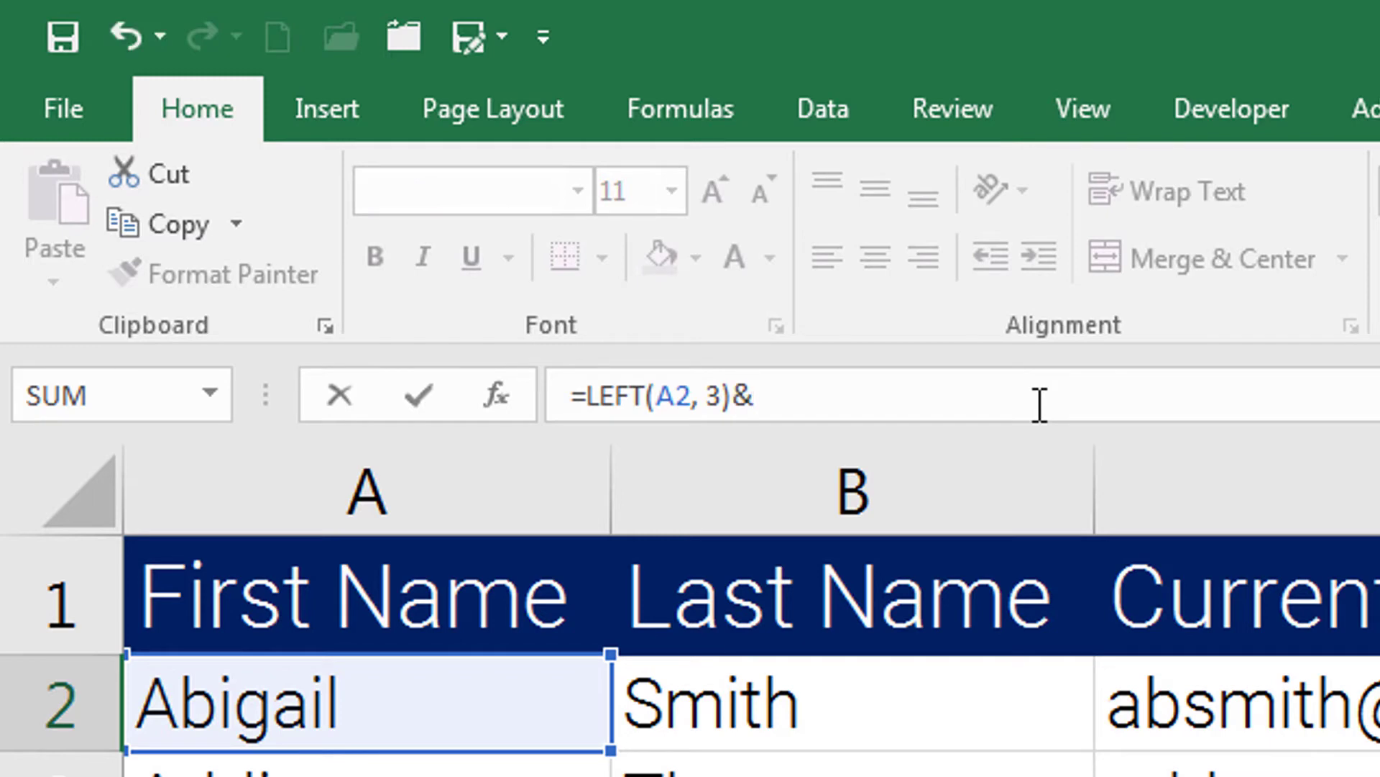
pyautogui.click(924, 669)
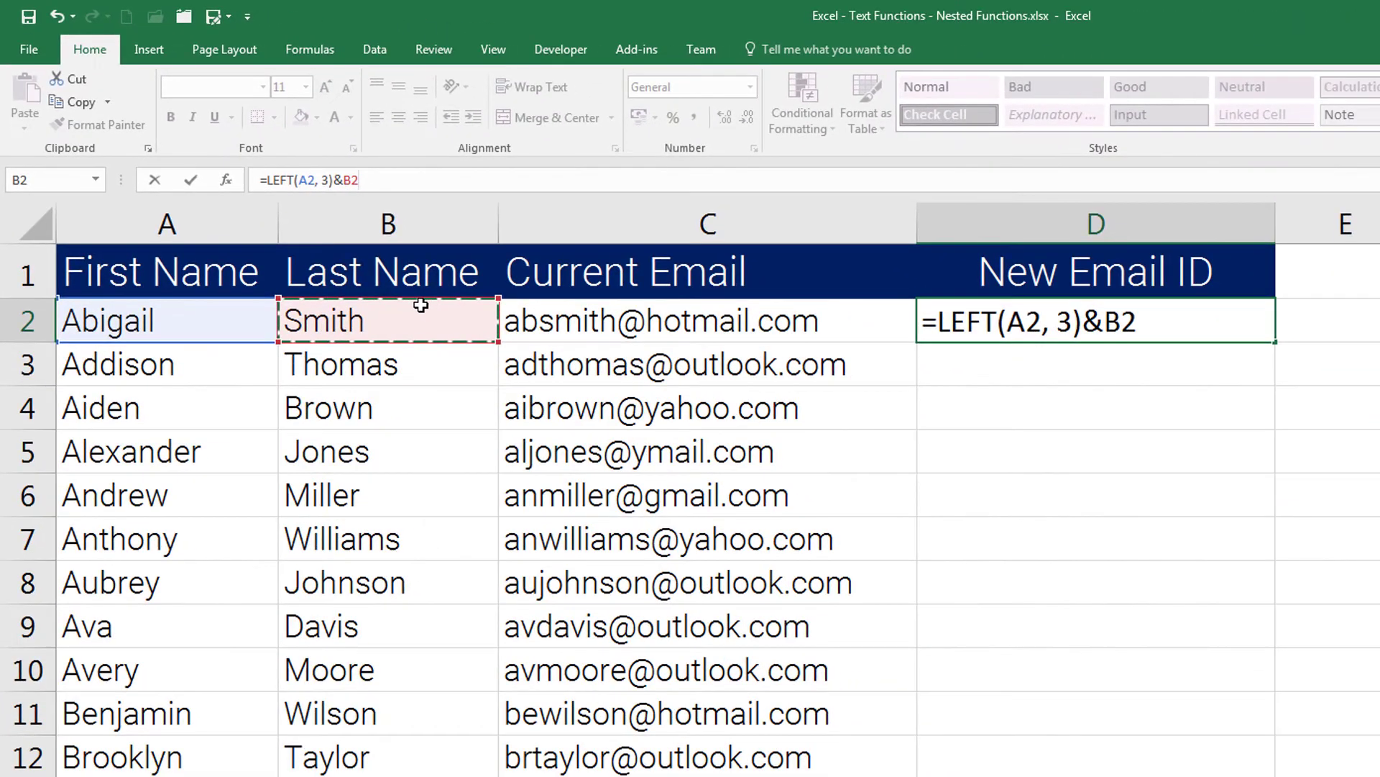
pyautogui.press('Return')
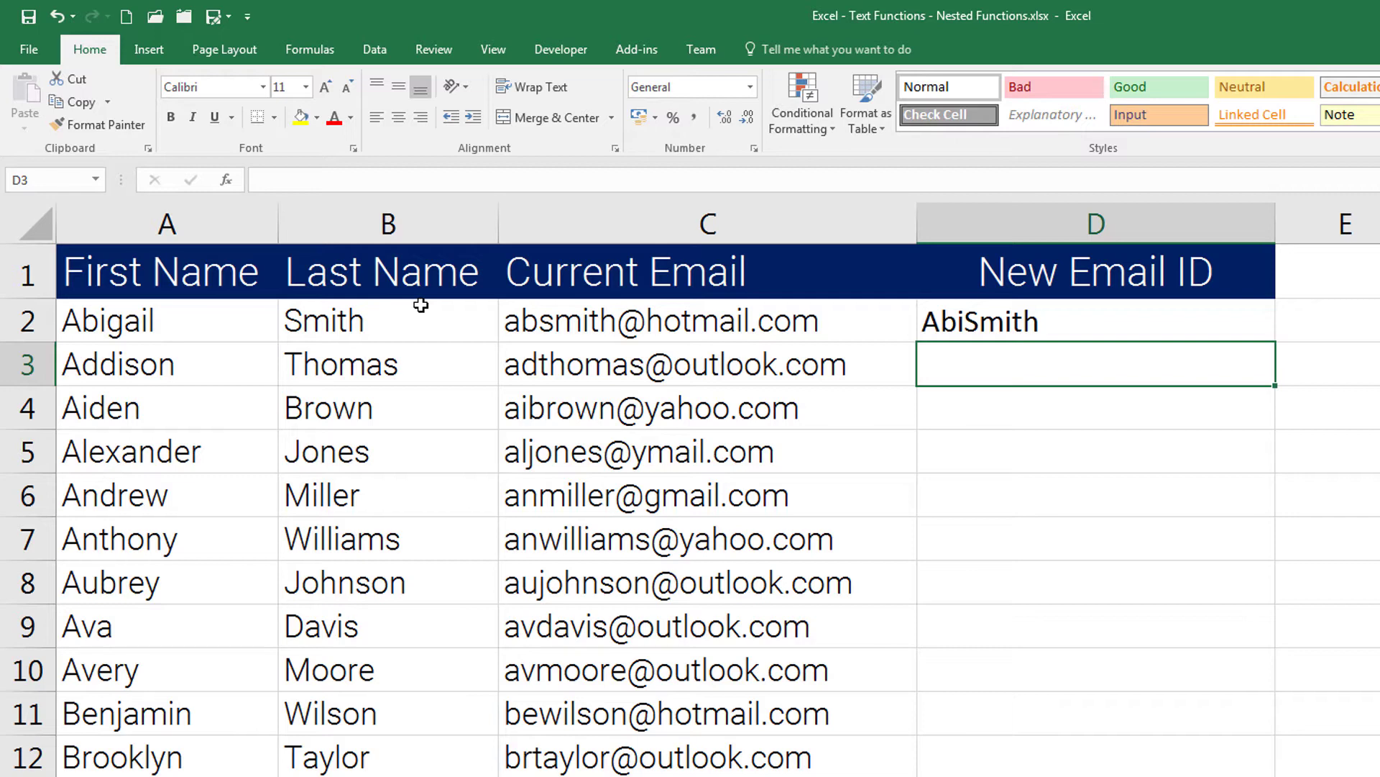
pyautogui.click(980, 325)
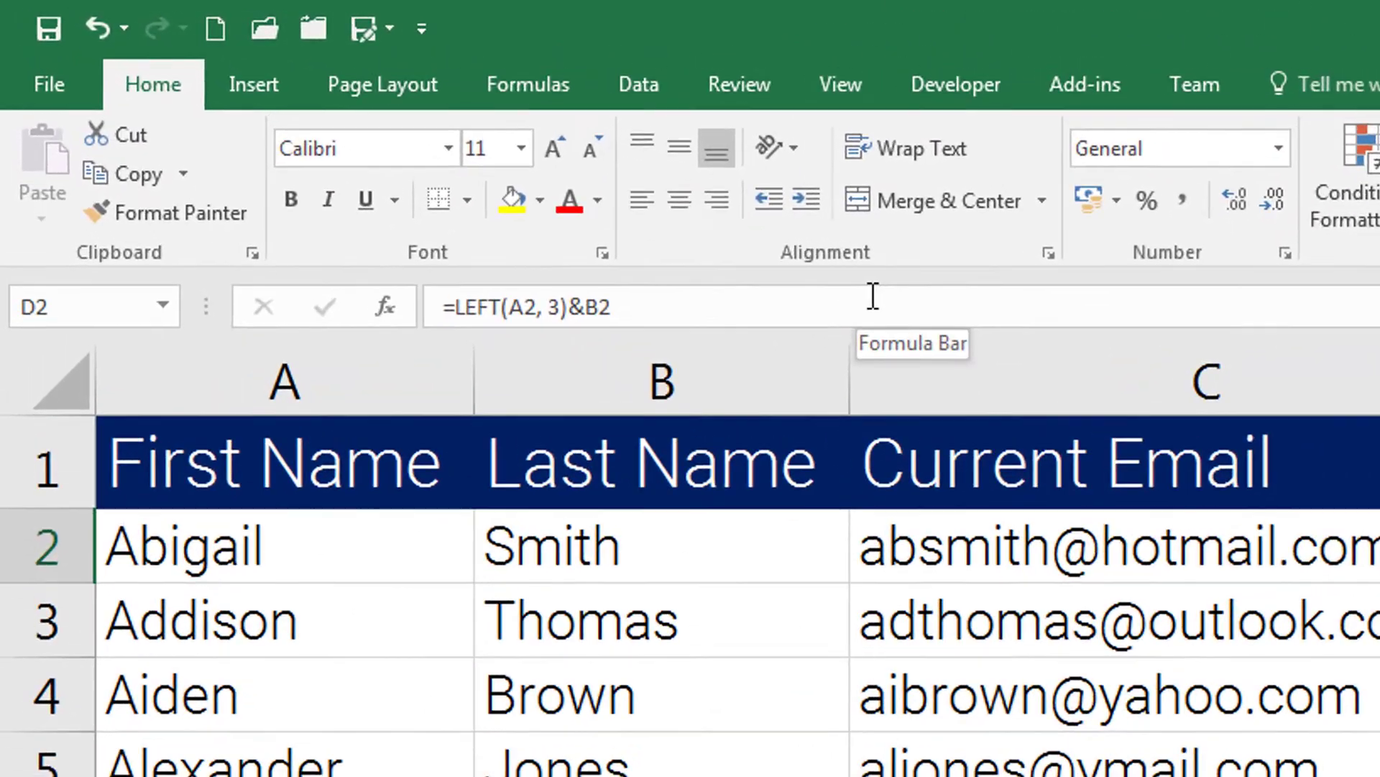
pyautogui.click(873, 296)
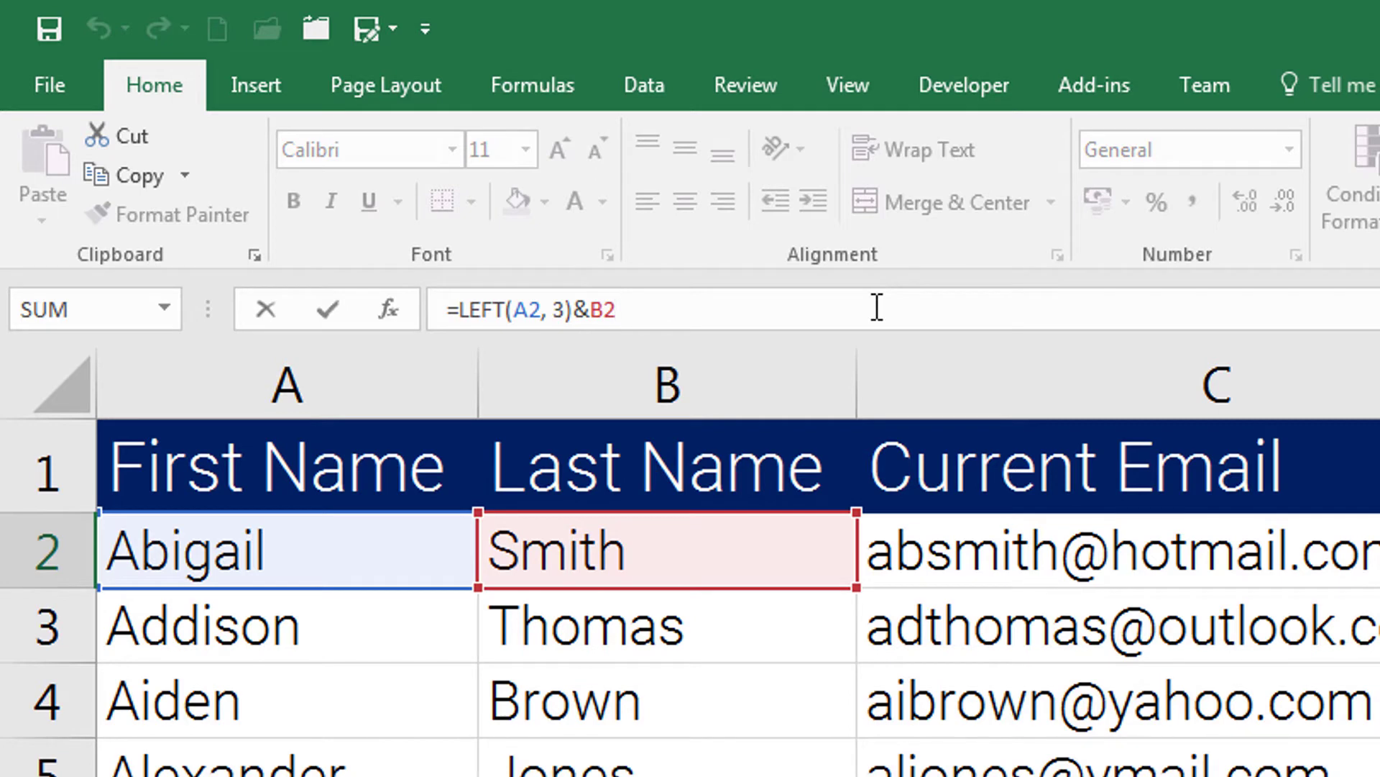
pyautogui.write('&')
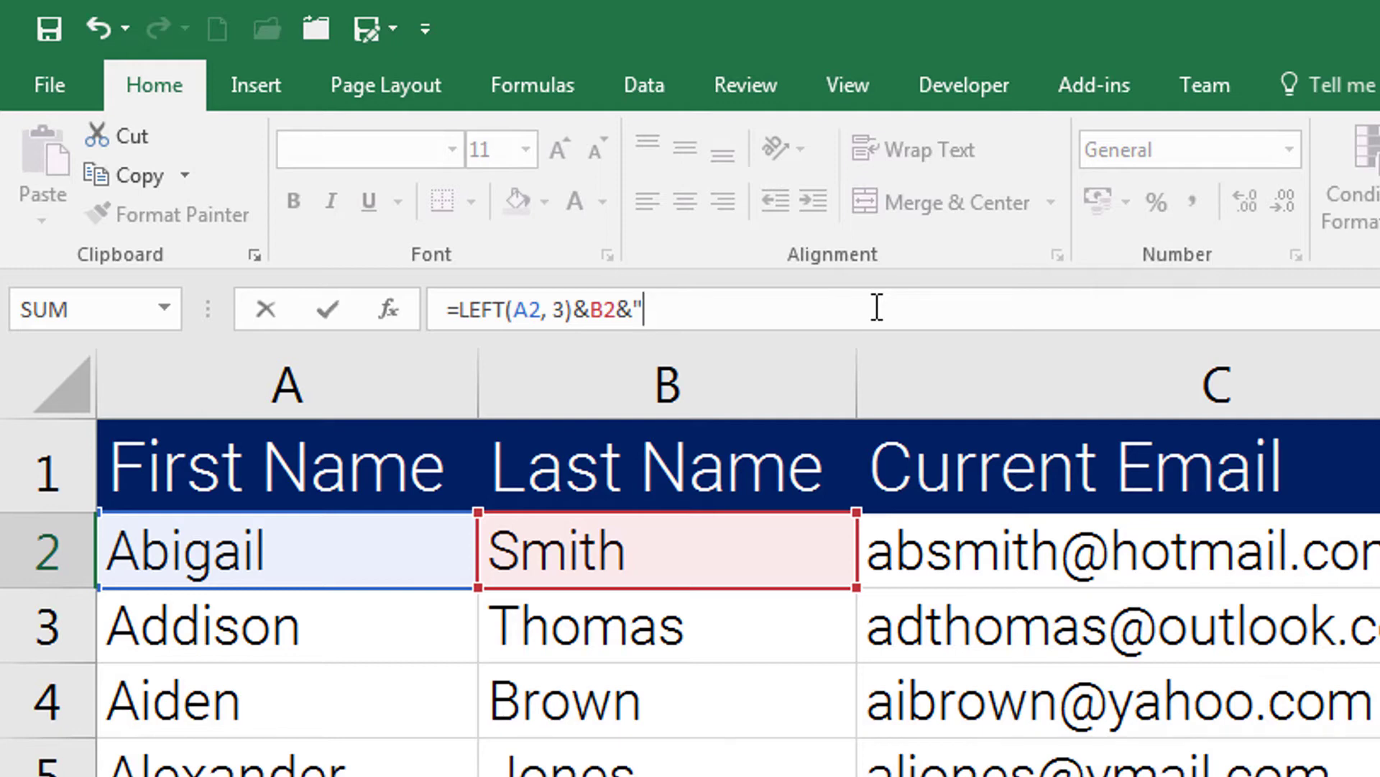
pyautogui.write('@zaha.in')
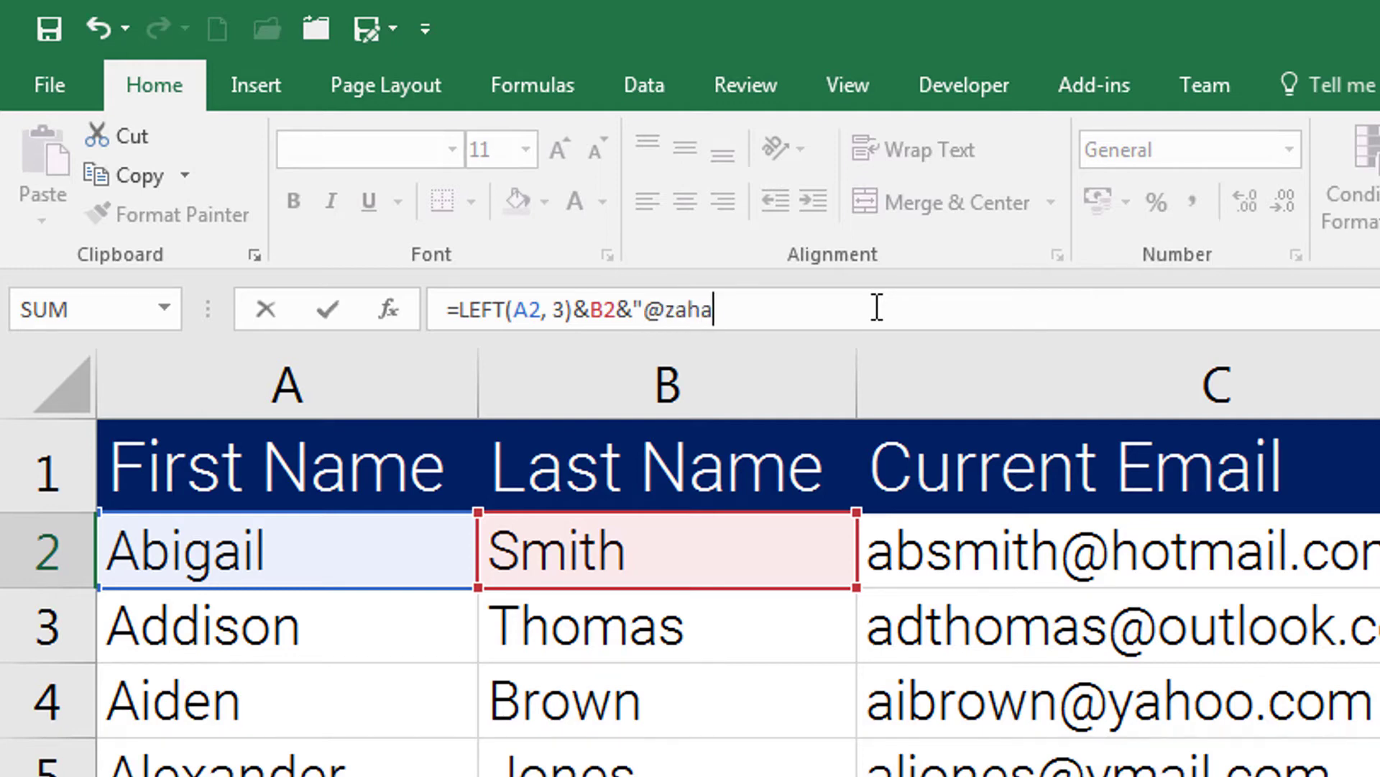
pyautogui.write('"')
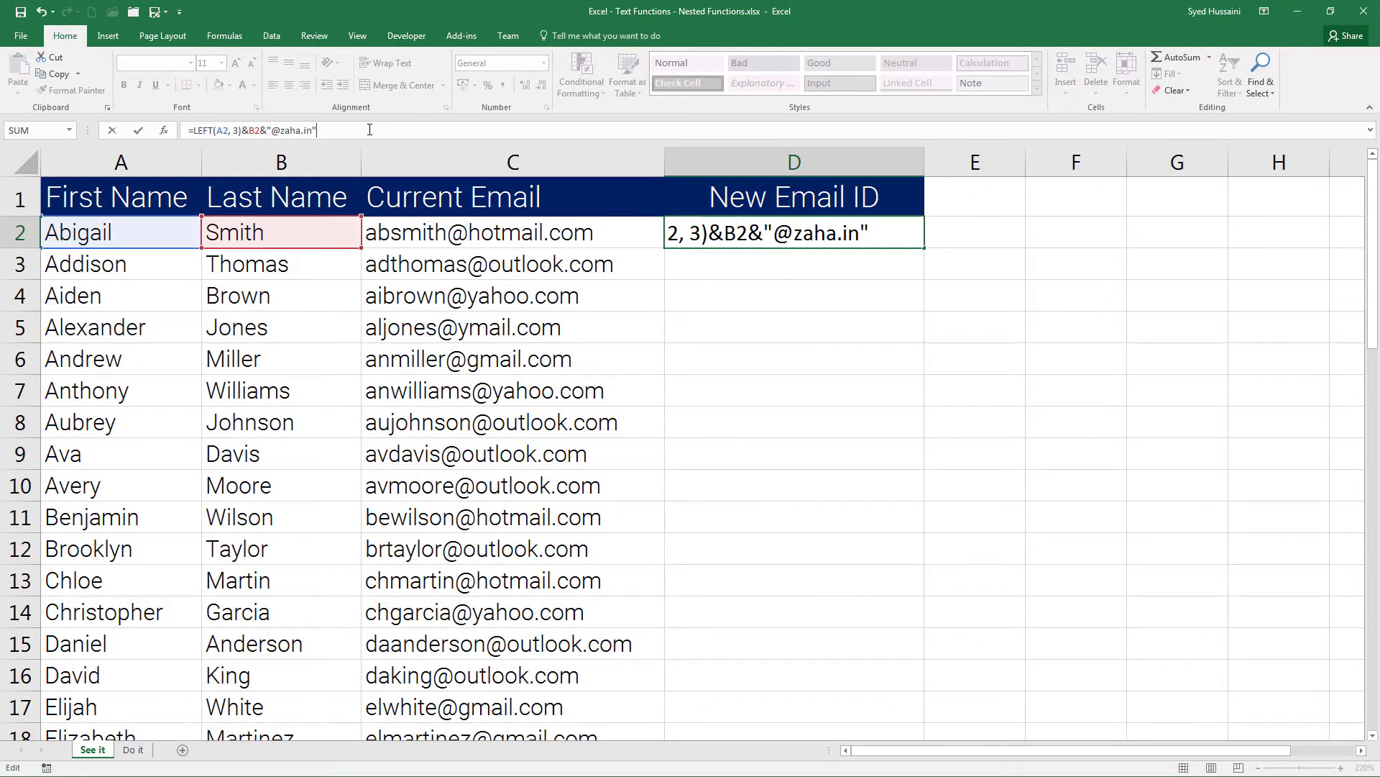
pyautogui.press('Return')
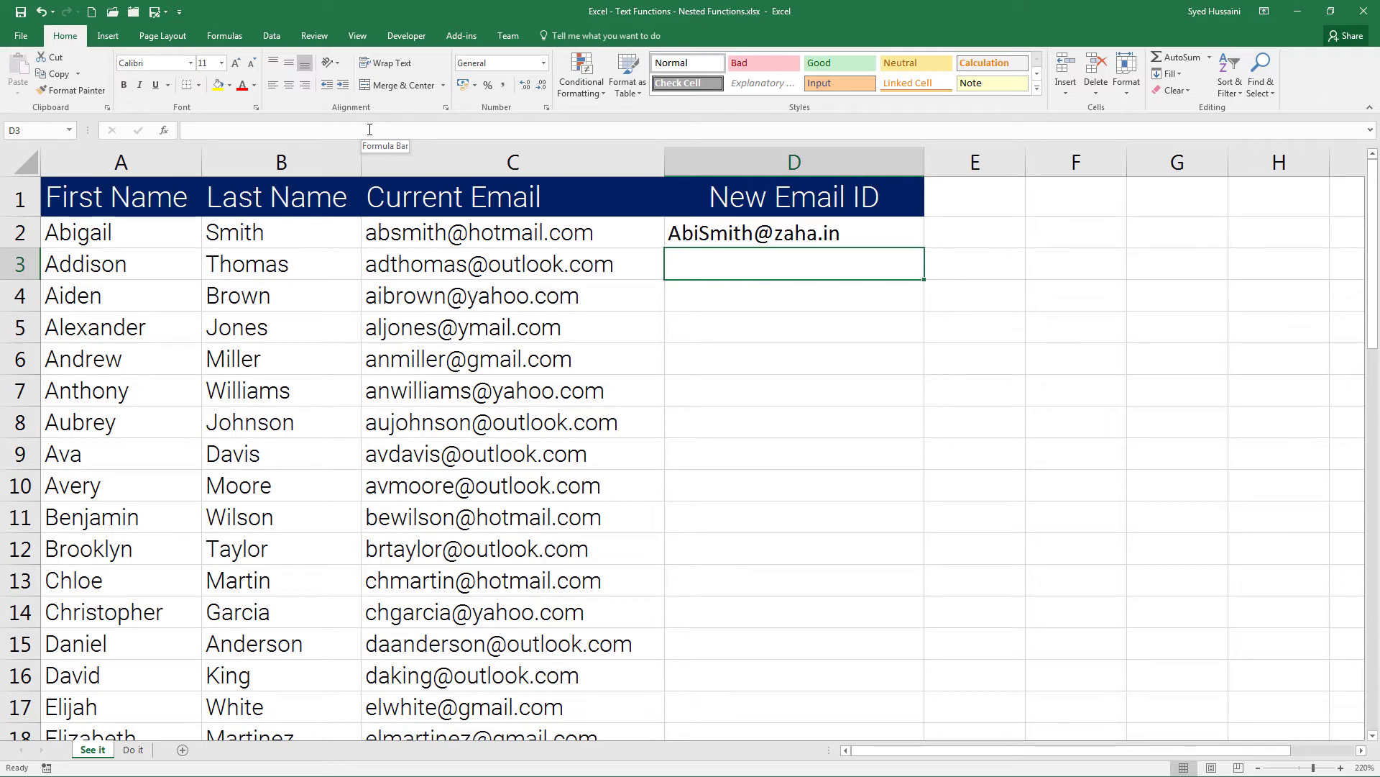
pyautogui.click(733, 239)
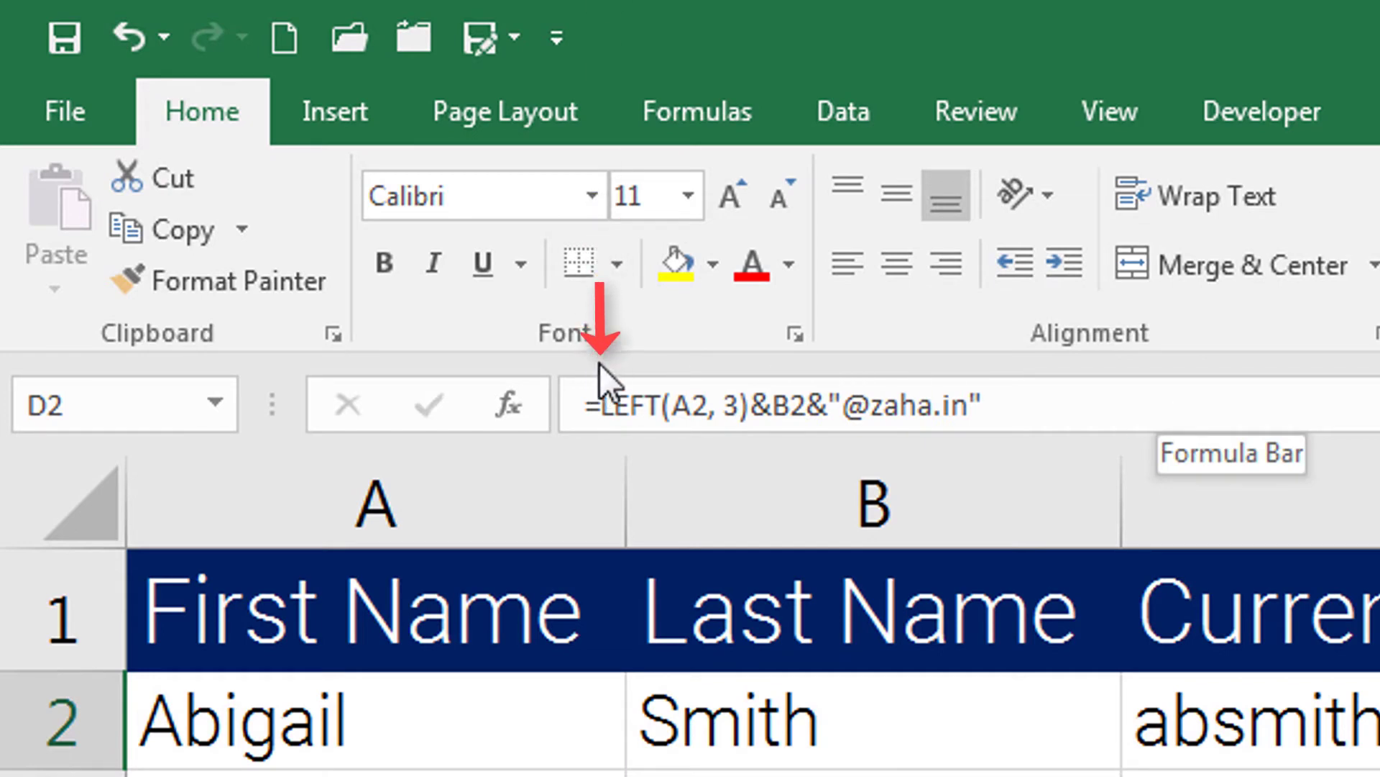
pyautogui.click(609, 404)
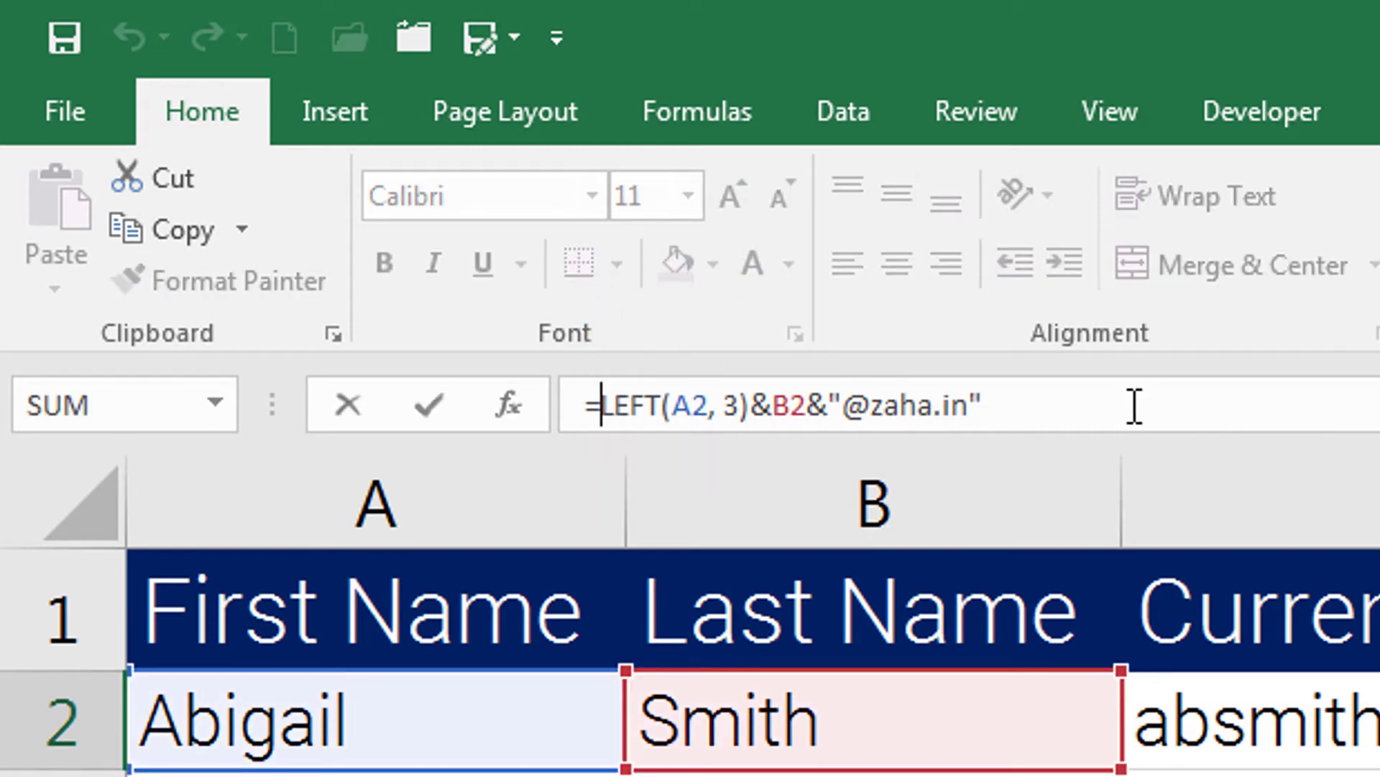
pyautogui.write('lower(')
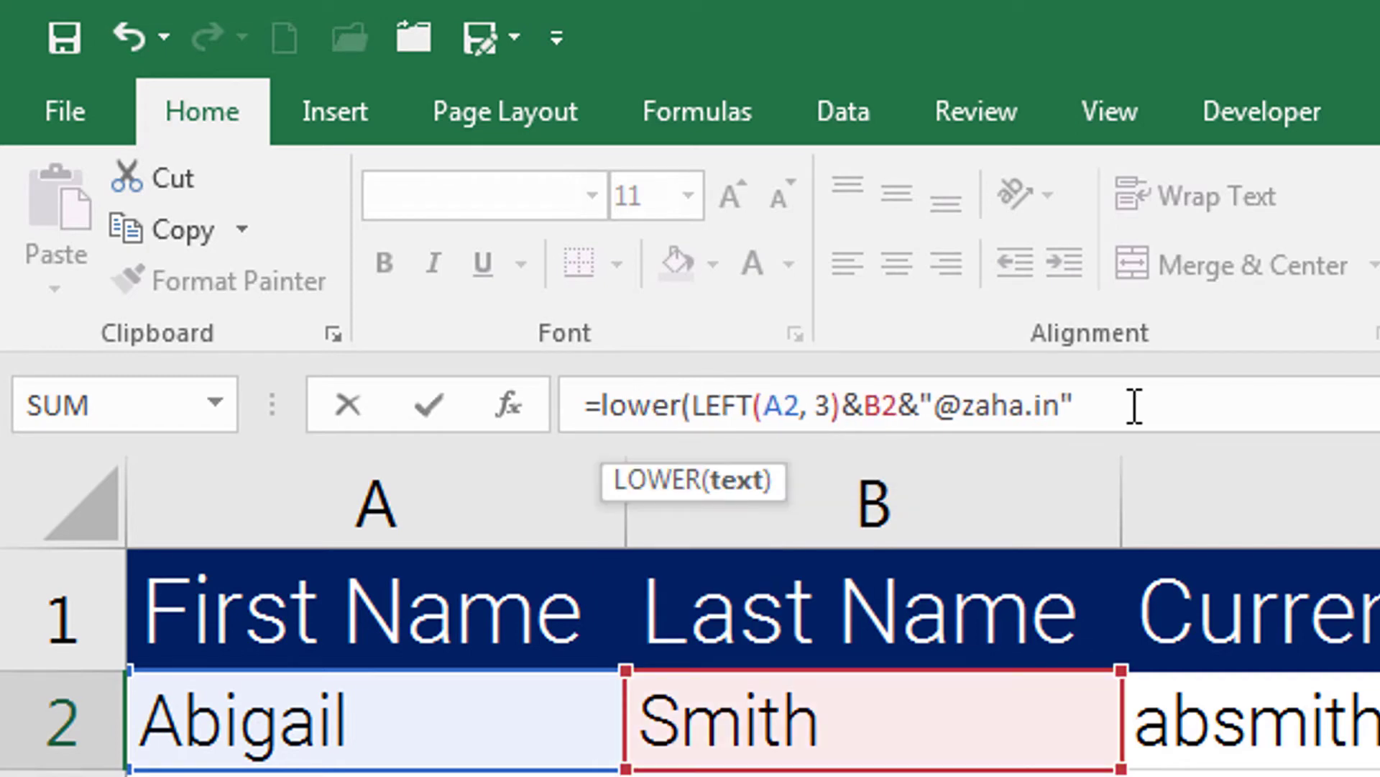
pyautogui.click(1134, 406)
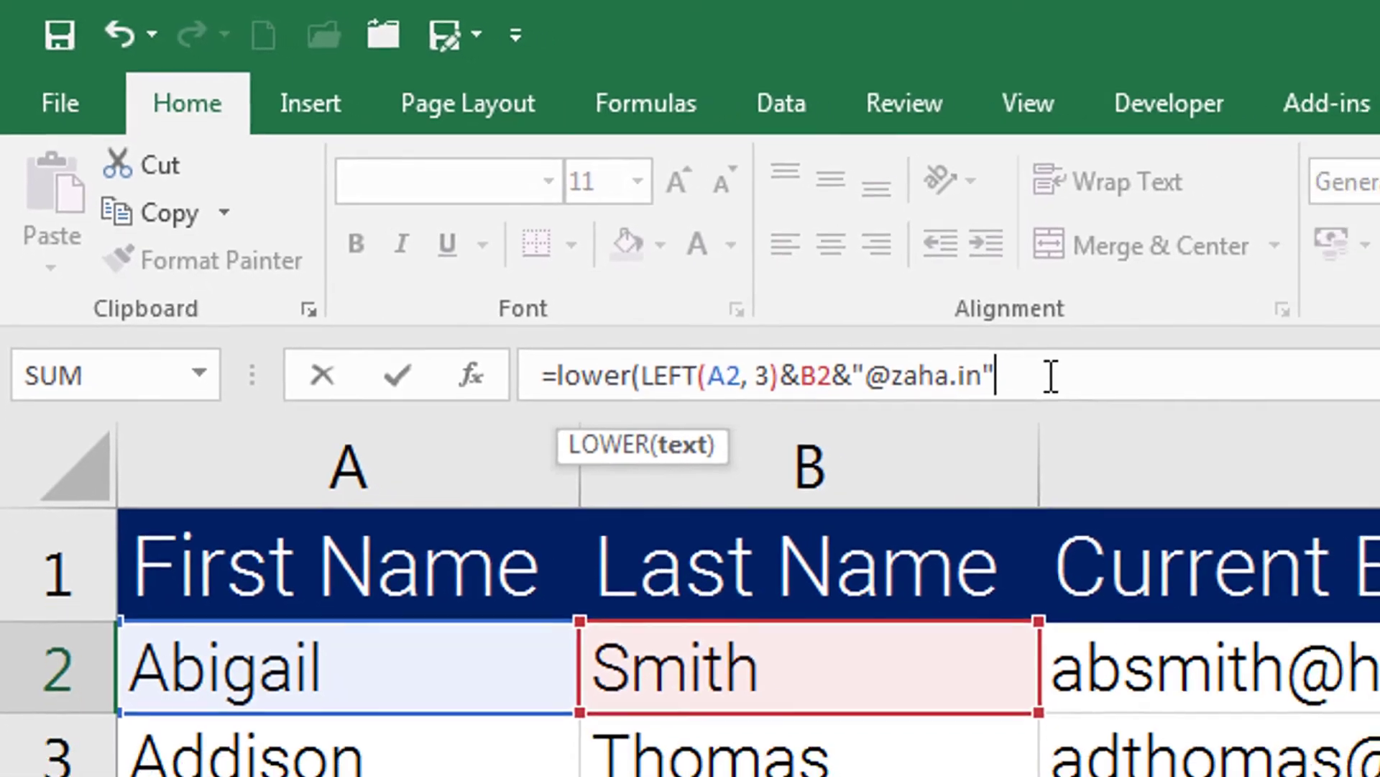
pyautogui.write(')')
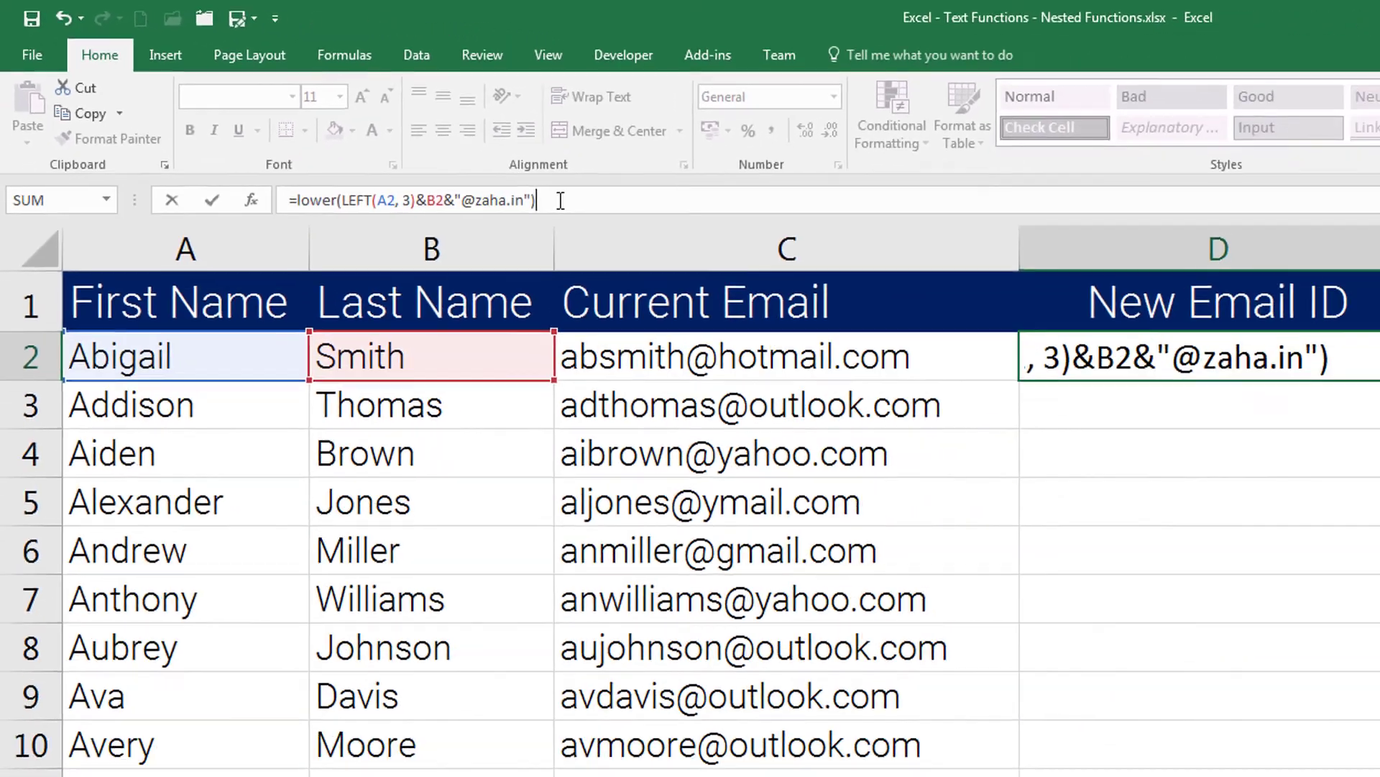
pyautogui.press('Return')
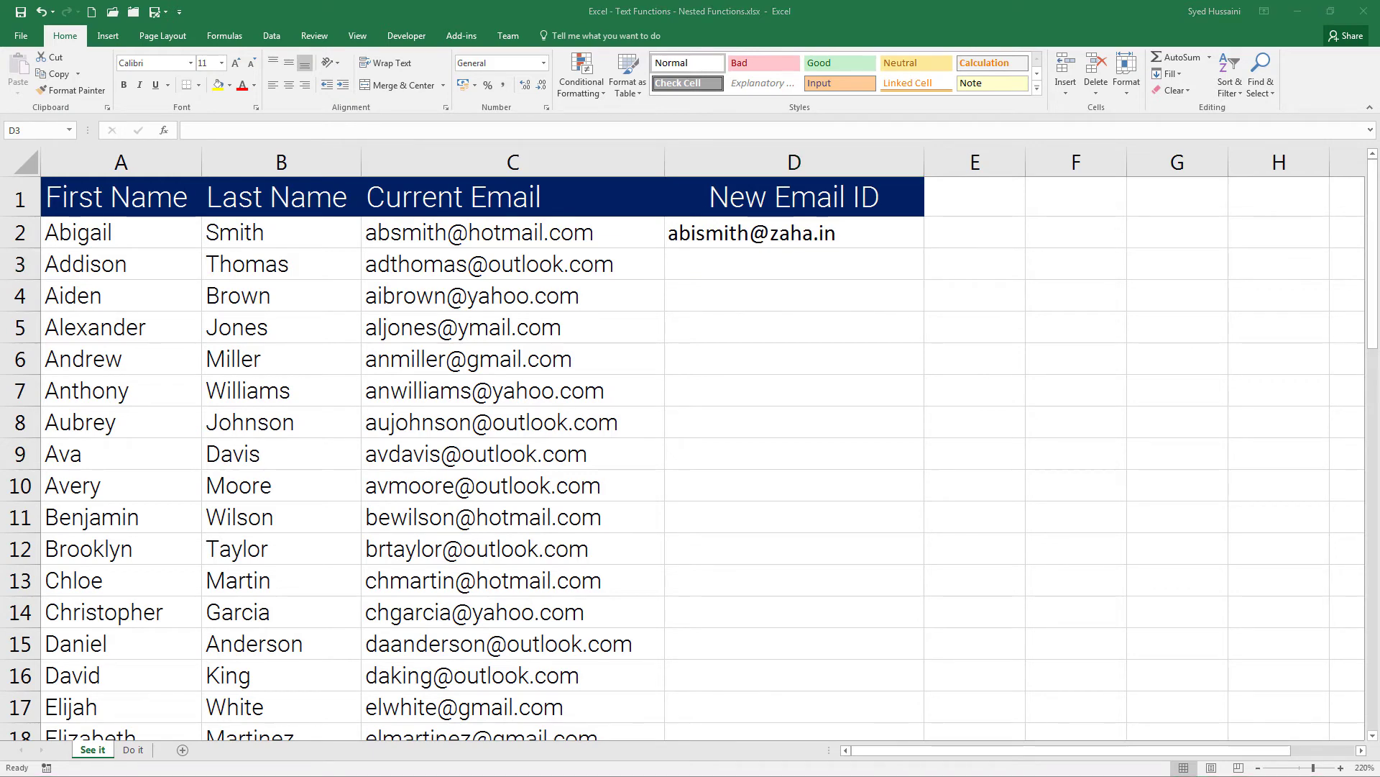
# Copy the D2 email formula down column D through row 51 using the fill handle
pyautogui.click(872, 232)
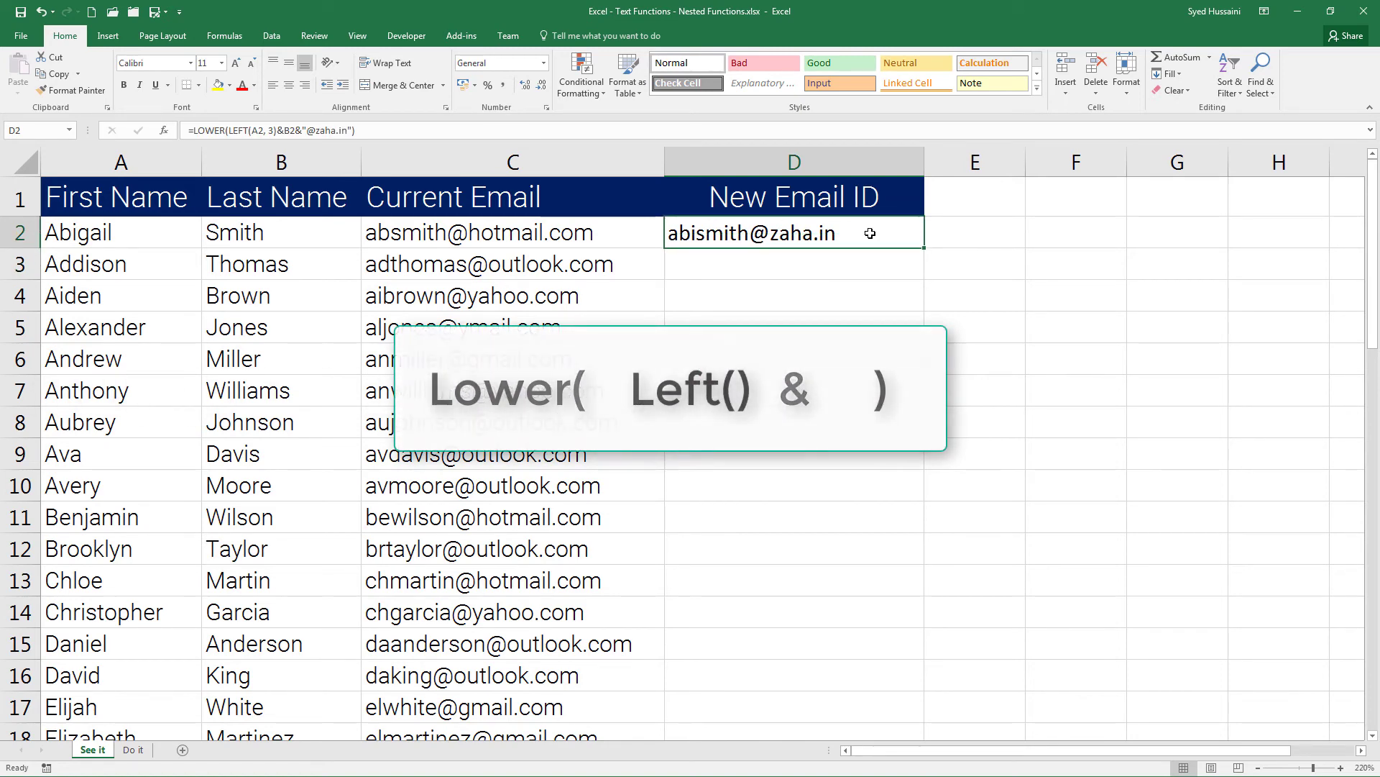
pyautogui.click(831, 269)
pyautogui.click(863, 228)
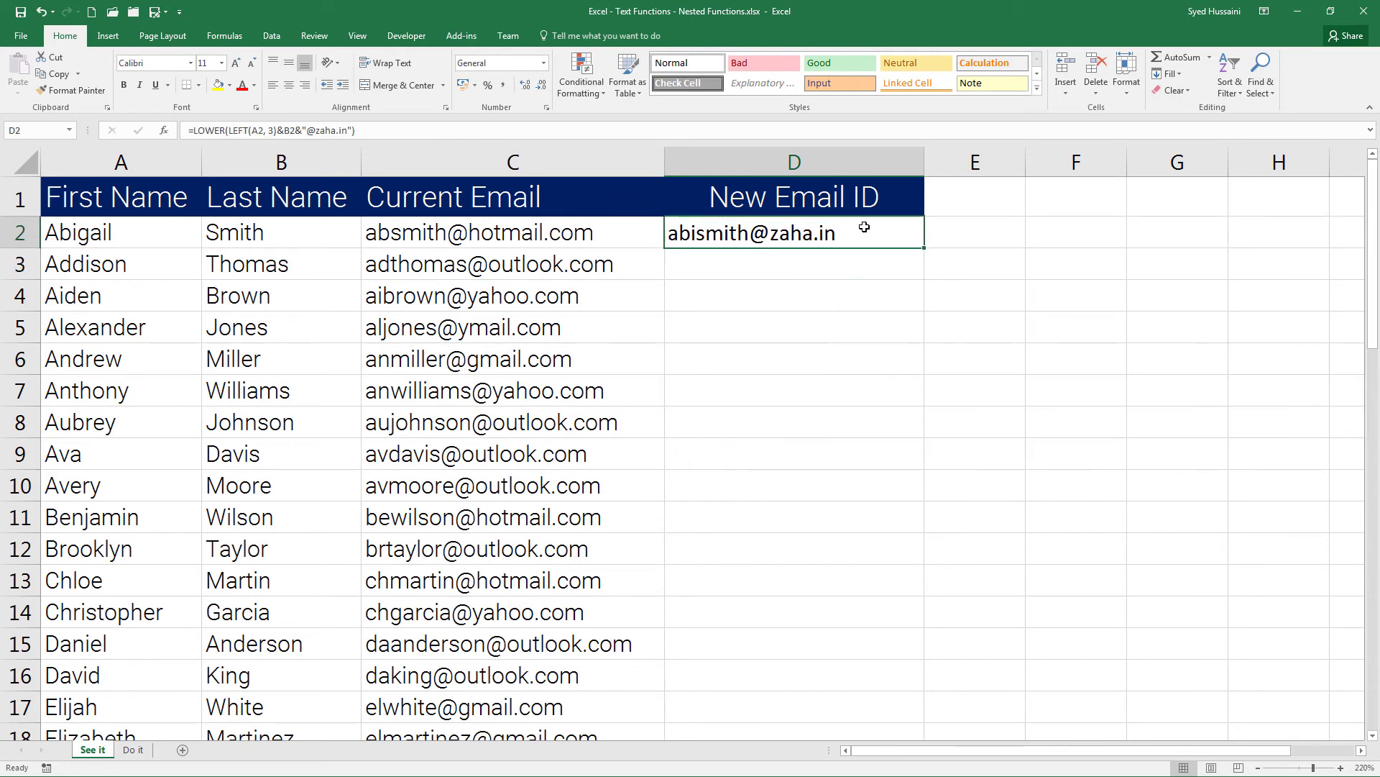
pyautogui.doubleClick(926, 248)
pyautogui.scroll(-7, 870, 324)
pyautogui.scroll(-9, 870, 323)
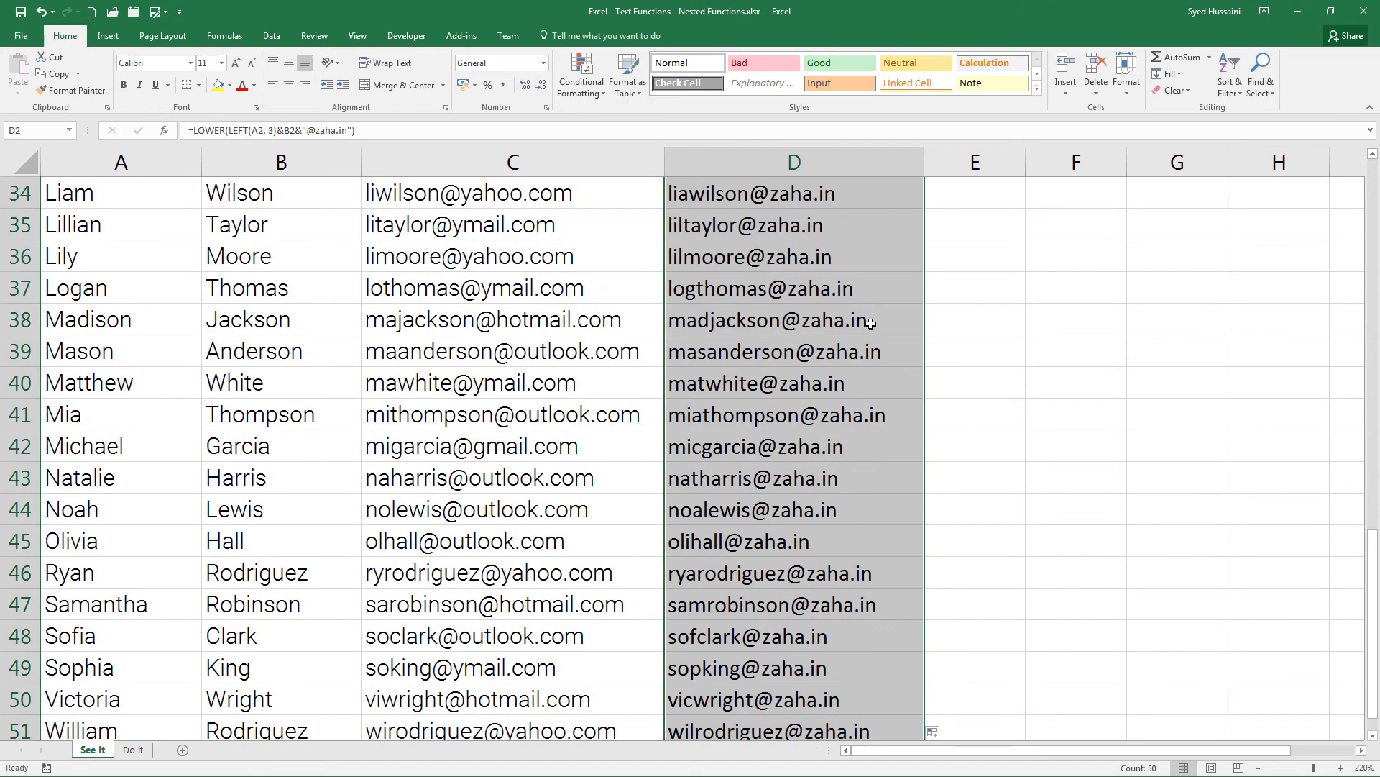
pyautogui.scroll(16, 870, 324)
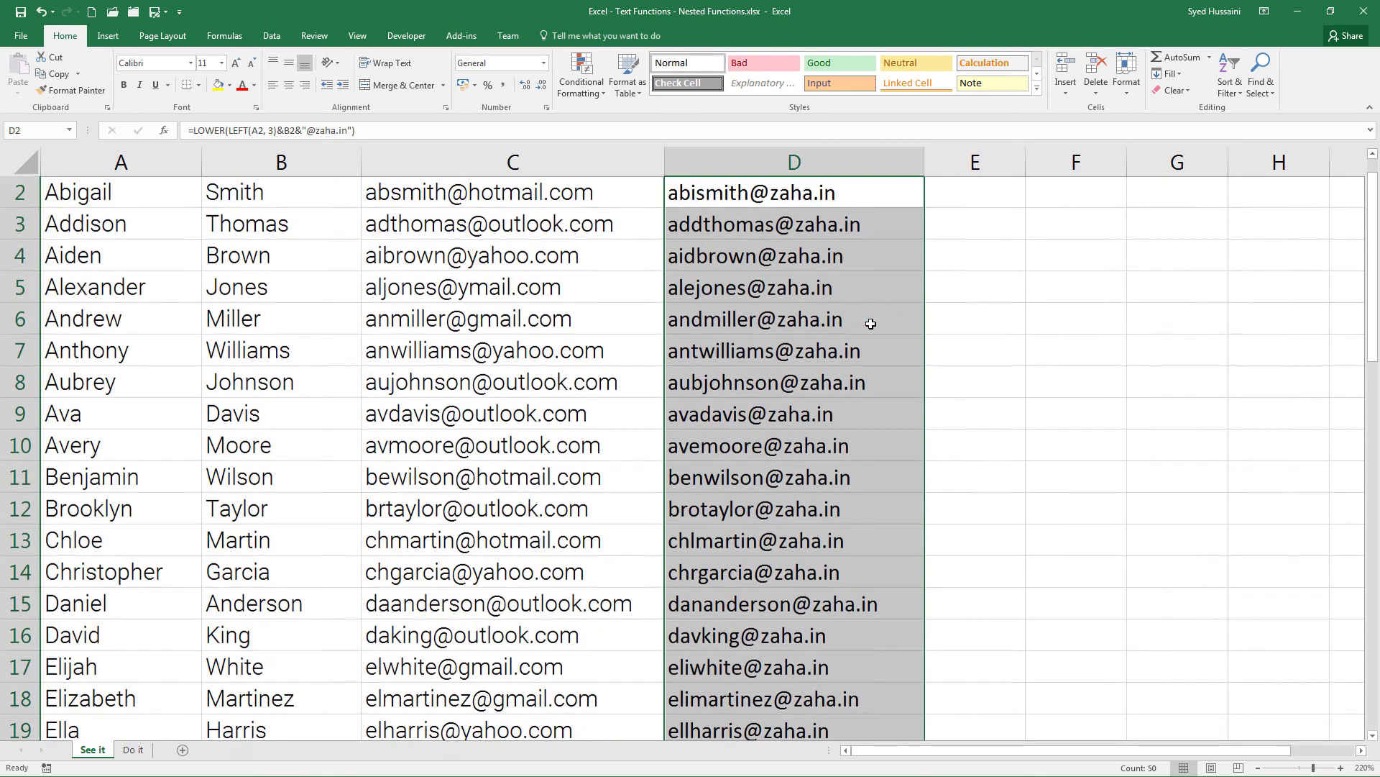
pyautogui.click(815, 234)
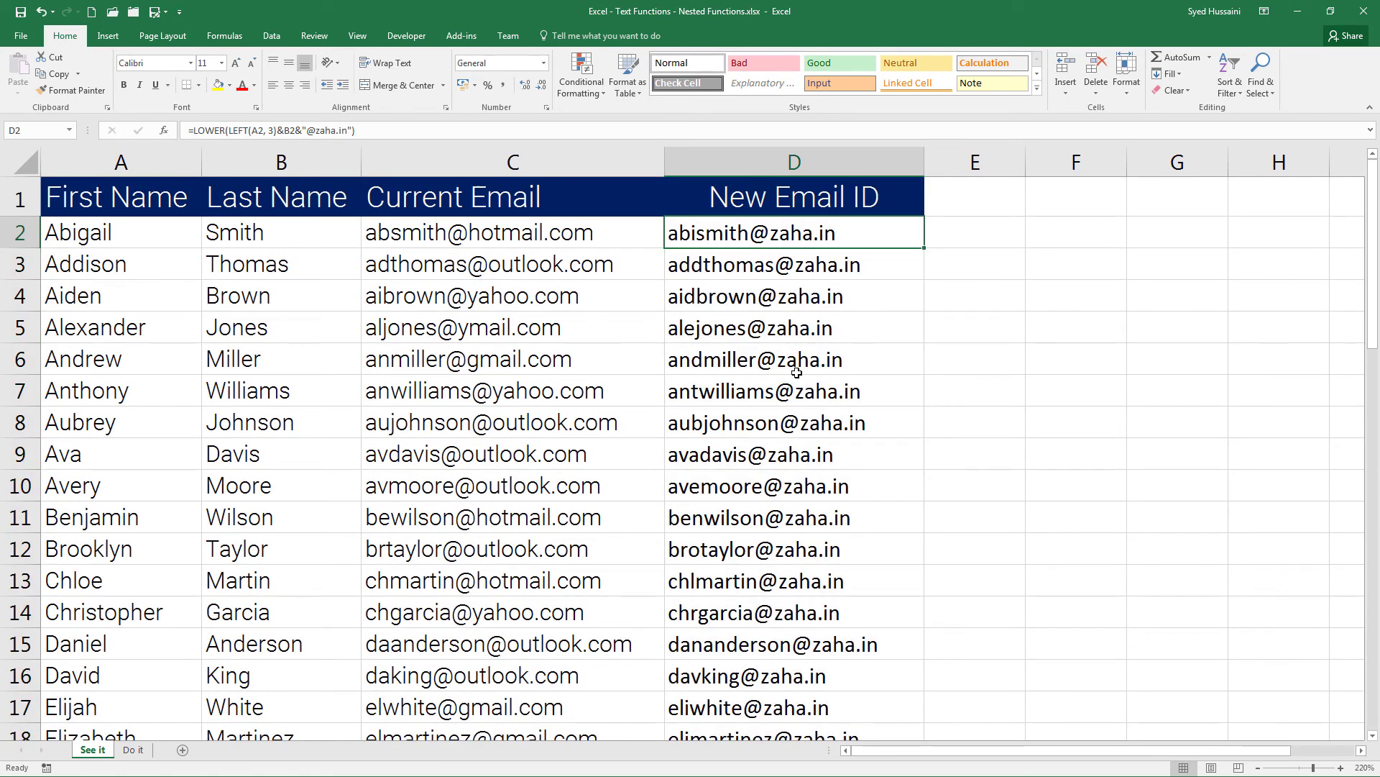